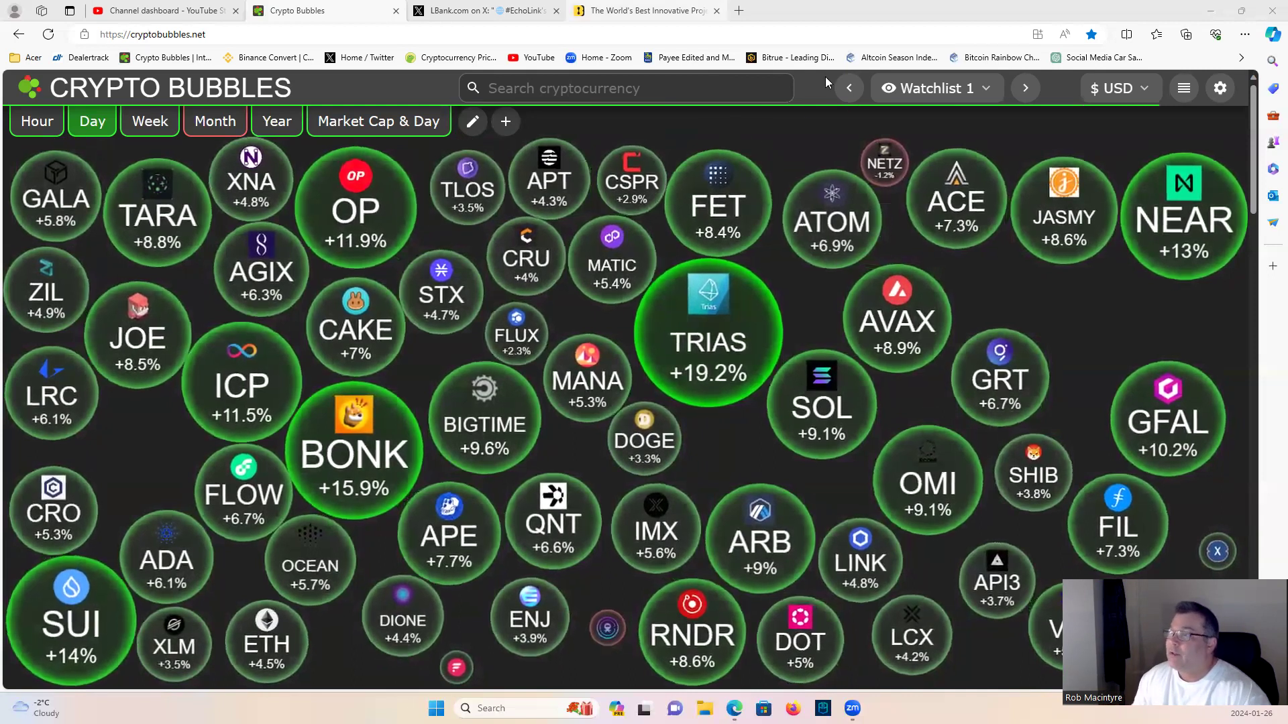
Switch to the LBank Launchpad tab showing the ended Echolink (ECHO) sale
click(644, 10)
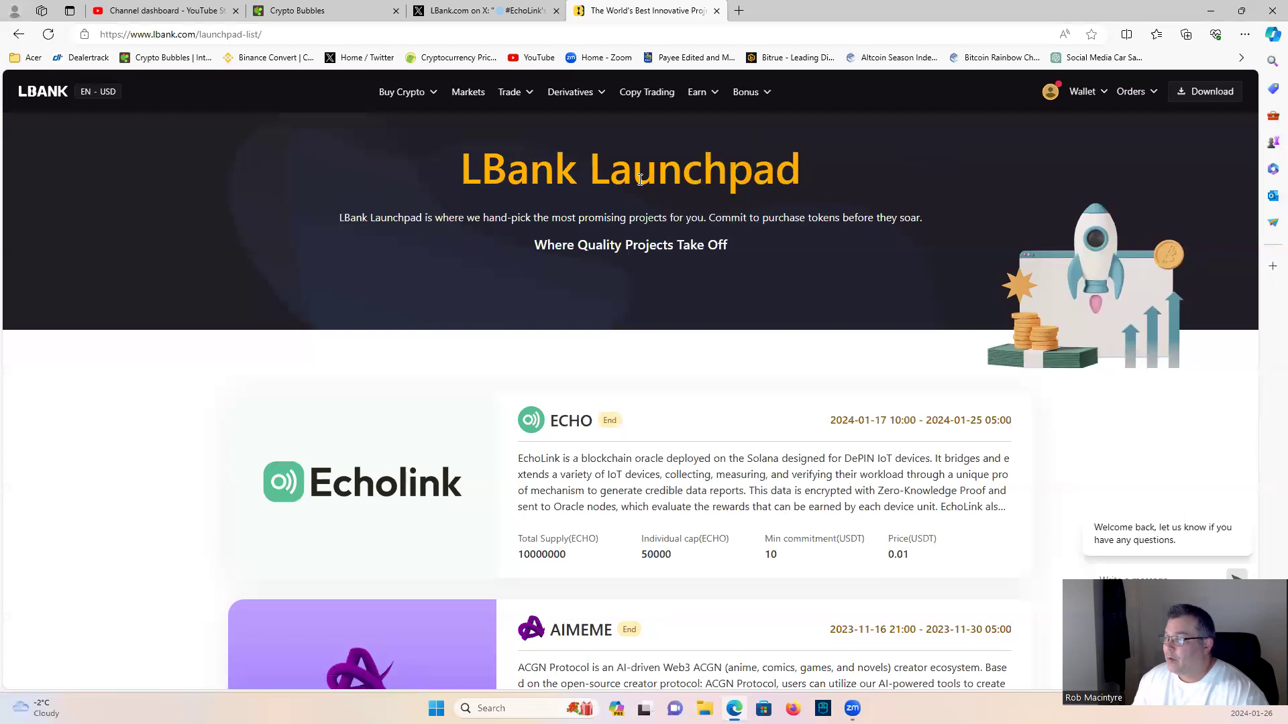
scroll(797, 269, down, 3)
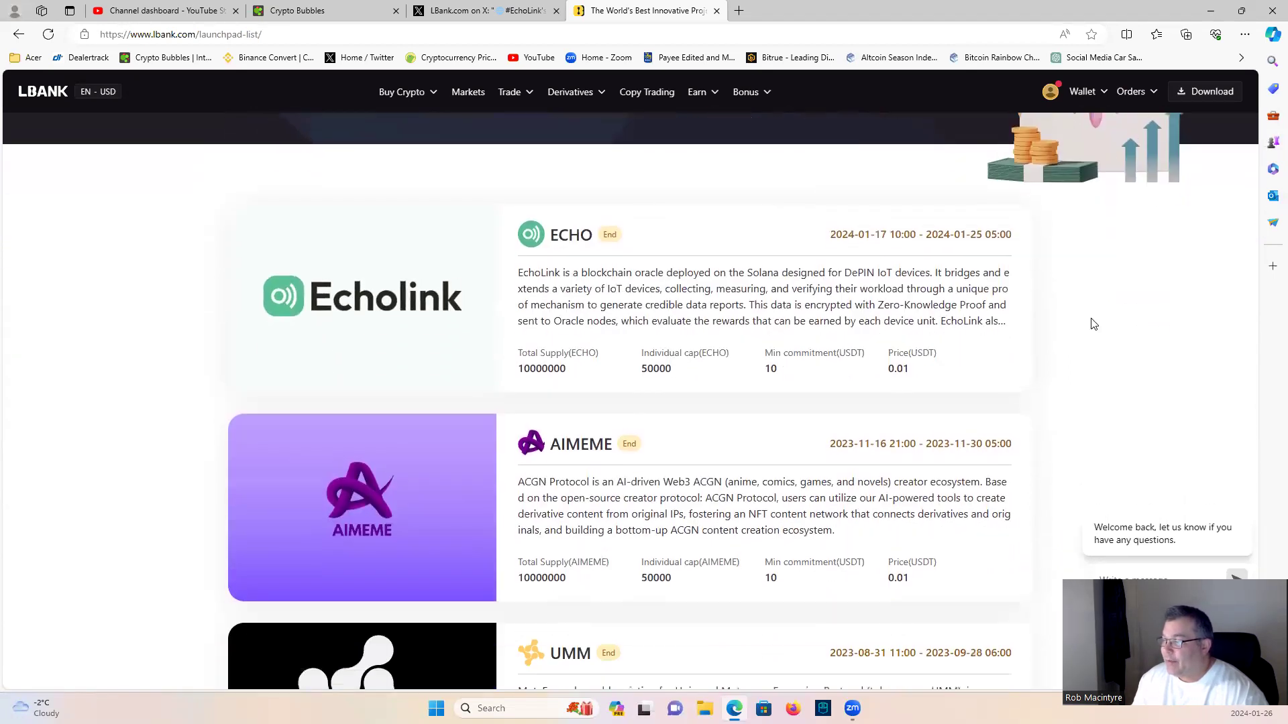
scroll(1081, 340, down, 3)
scroll(1081, 340, up, 2)
scroll(1082, 341, up, 1)
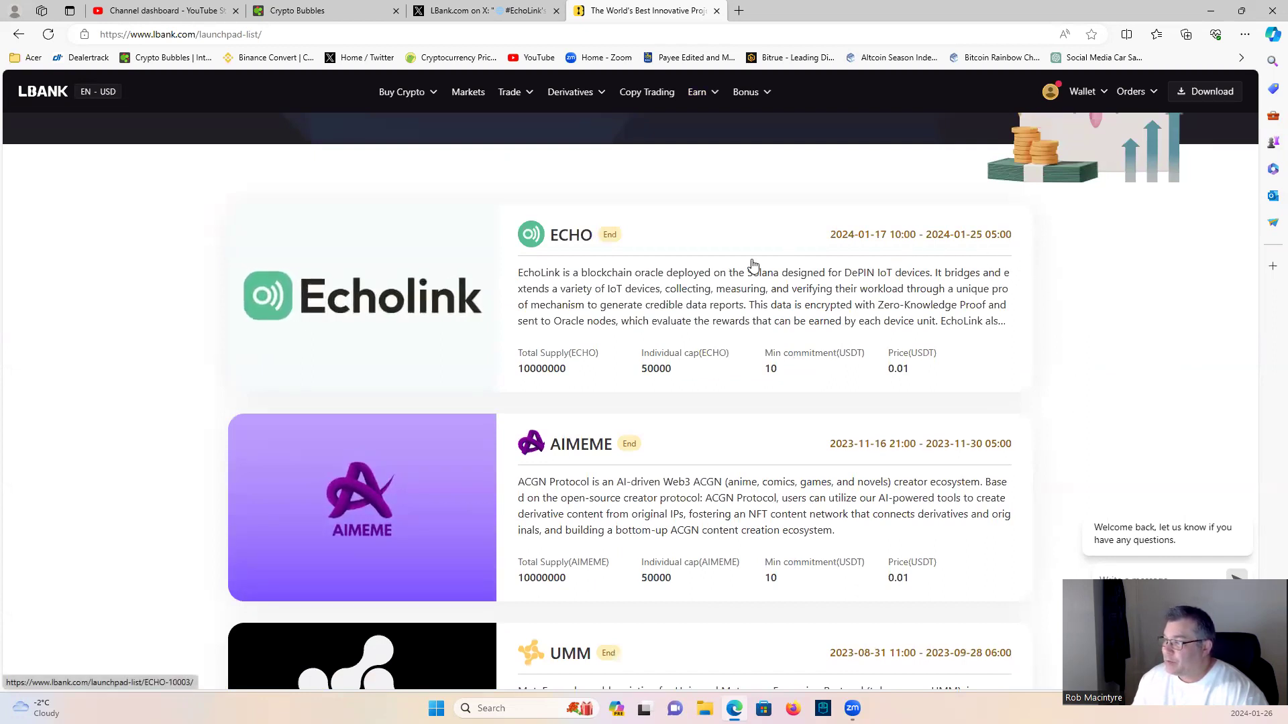
Open the Echolink (ECHO) Launchpad detail page to review its requirements and allocation rules
click(364, 302)
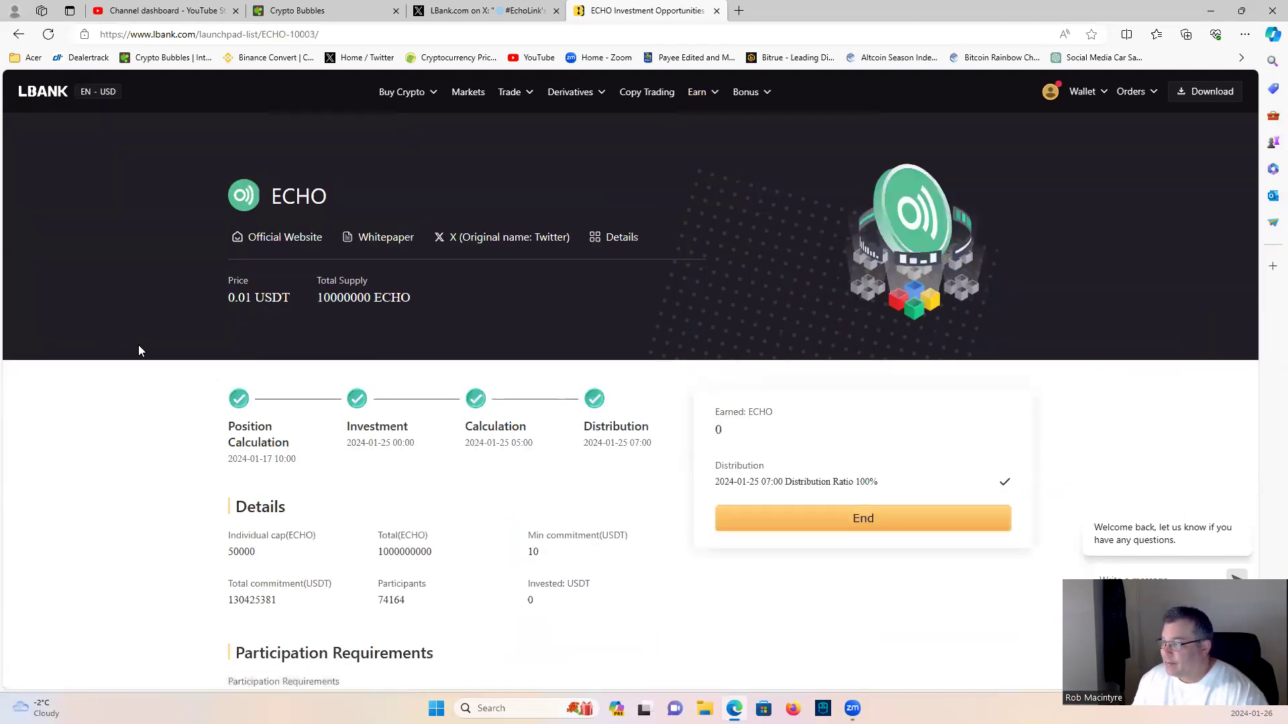
scroll(138, 345, down, 2)
scroll(141, 403, down, 3)
scroll(144, 436, down, 2)
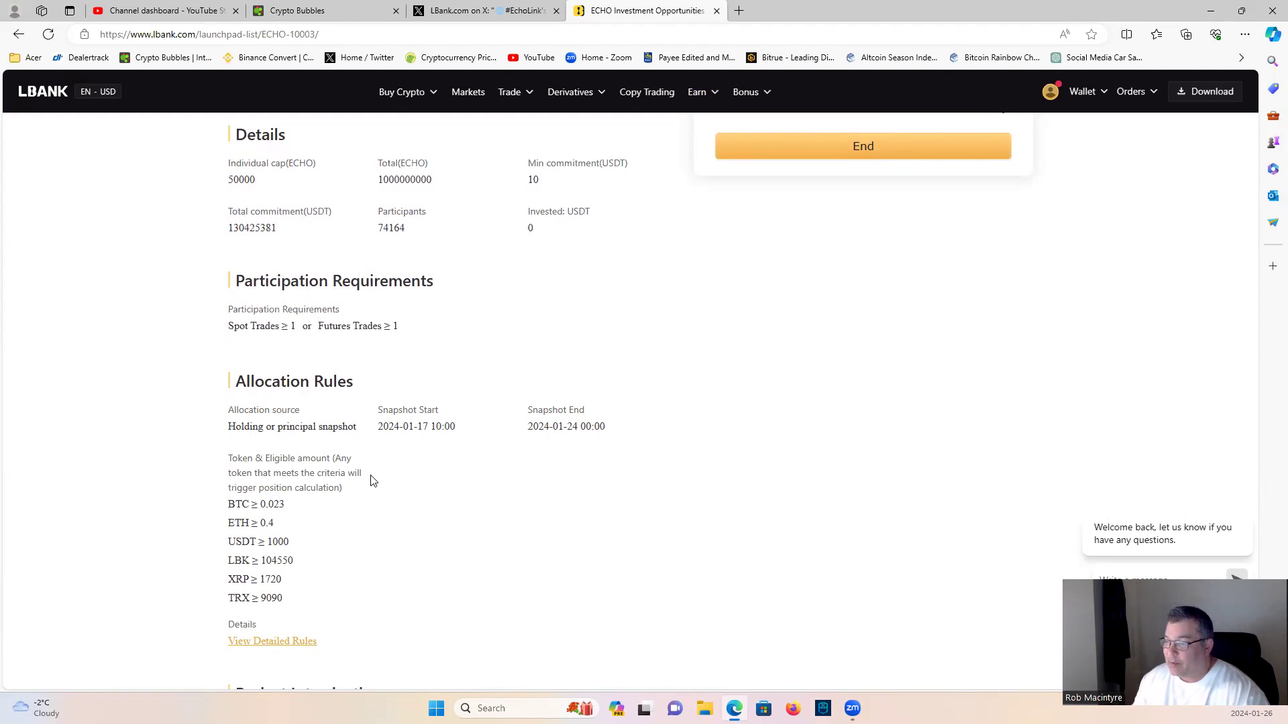
scroll(393, 515, down, 1)
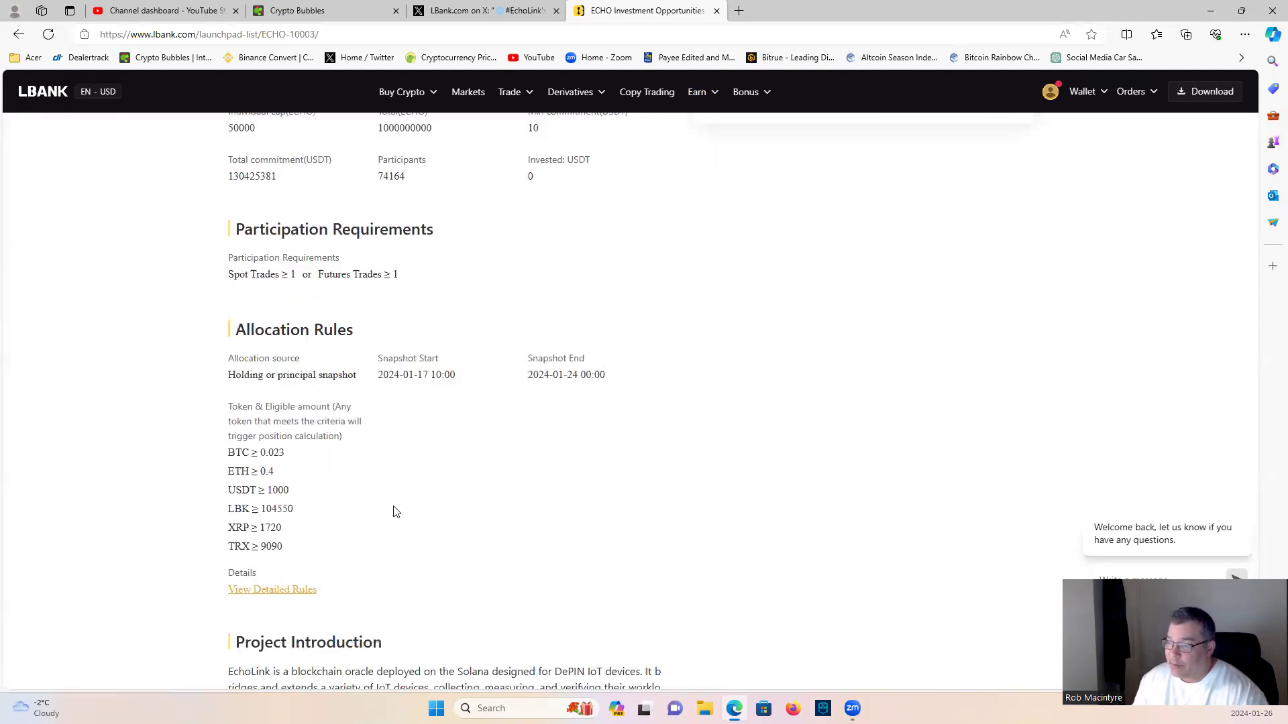
scroll(393, 514, down, 1)
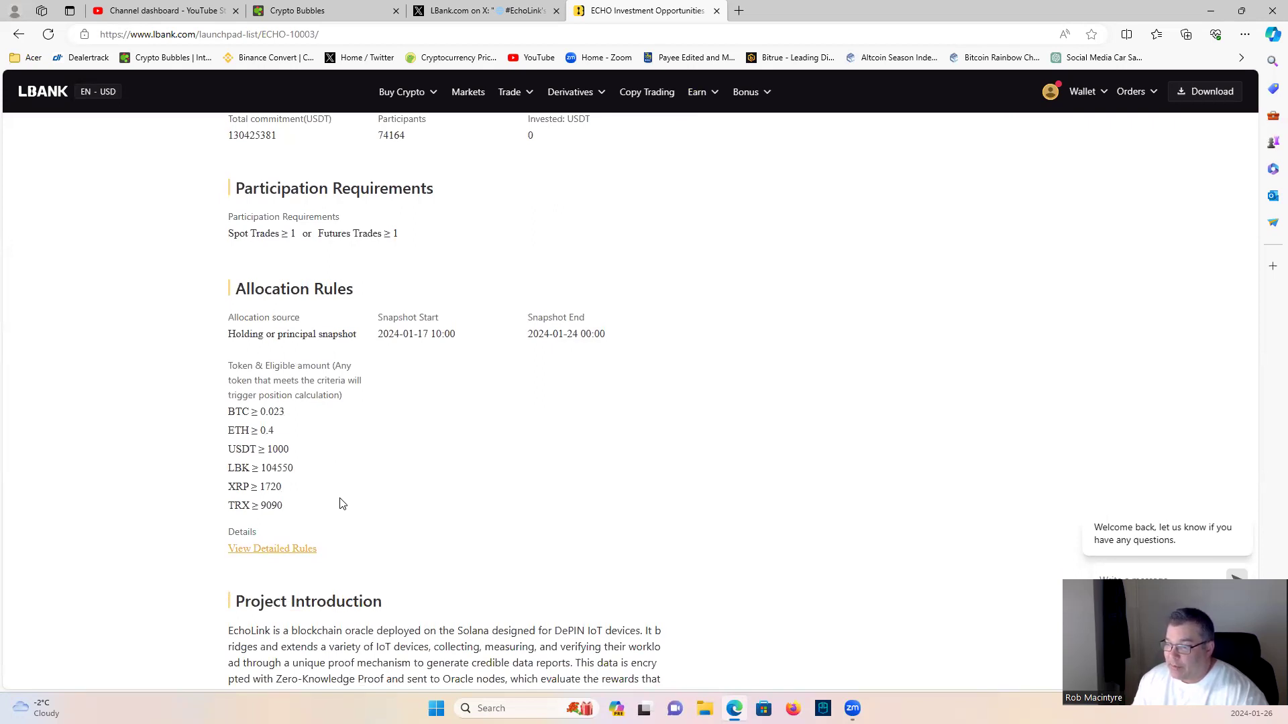
scroll(493, 500, down, 1)
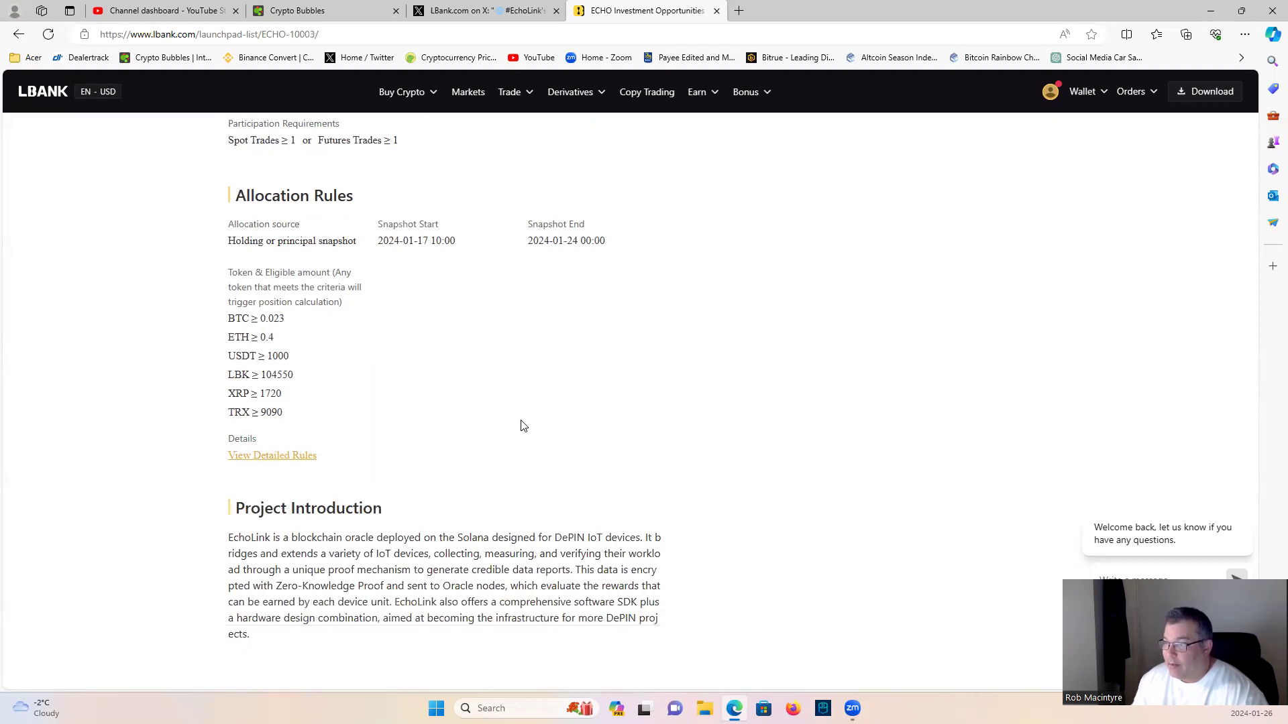
scroll(544, 443, up, 3)
scroll(694, 418, up, 2)
scroll(695, 484, up, 4)
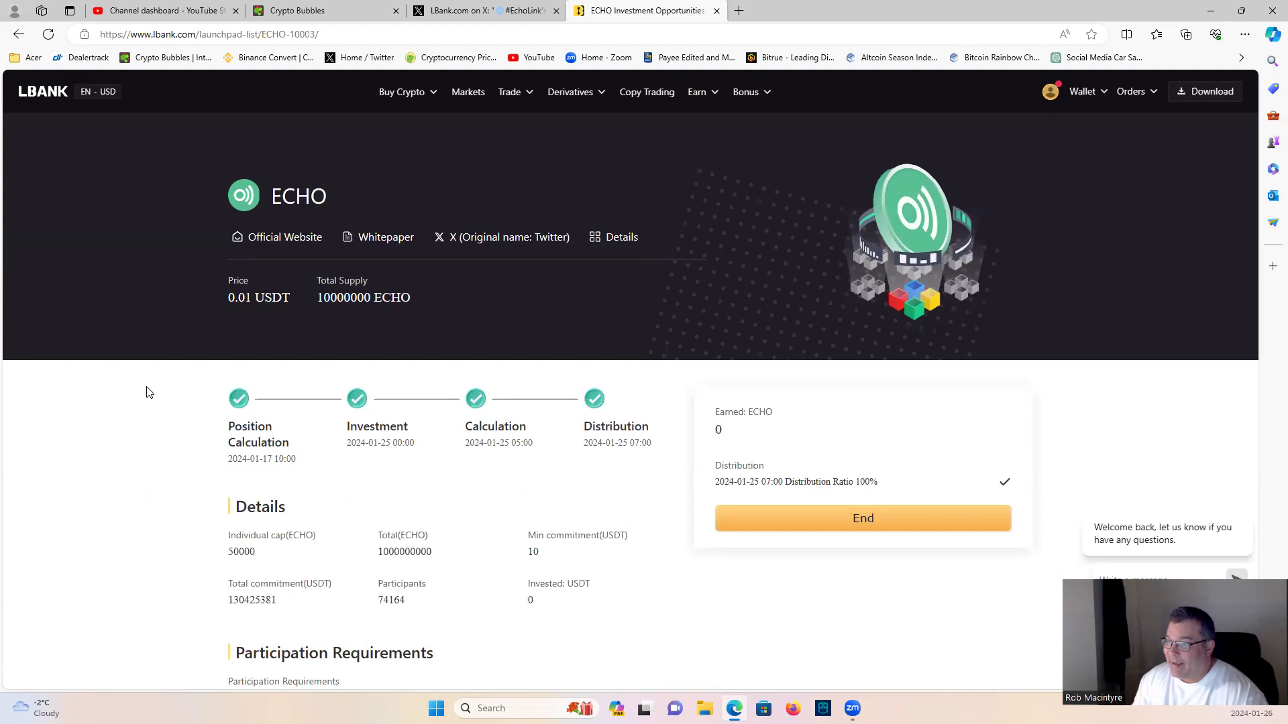
scroll(141, 439, down, 4)
scroll(142, 439, down, 3)
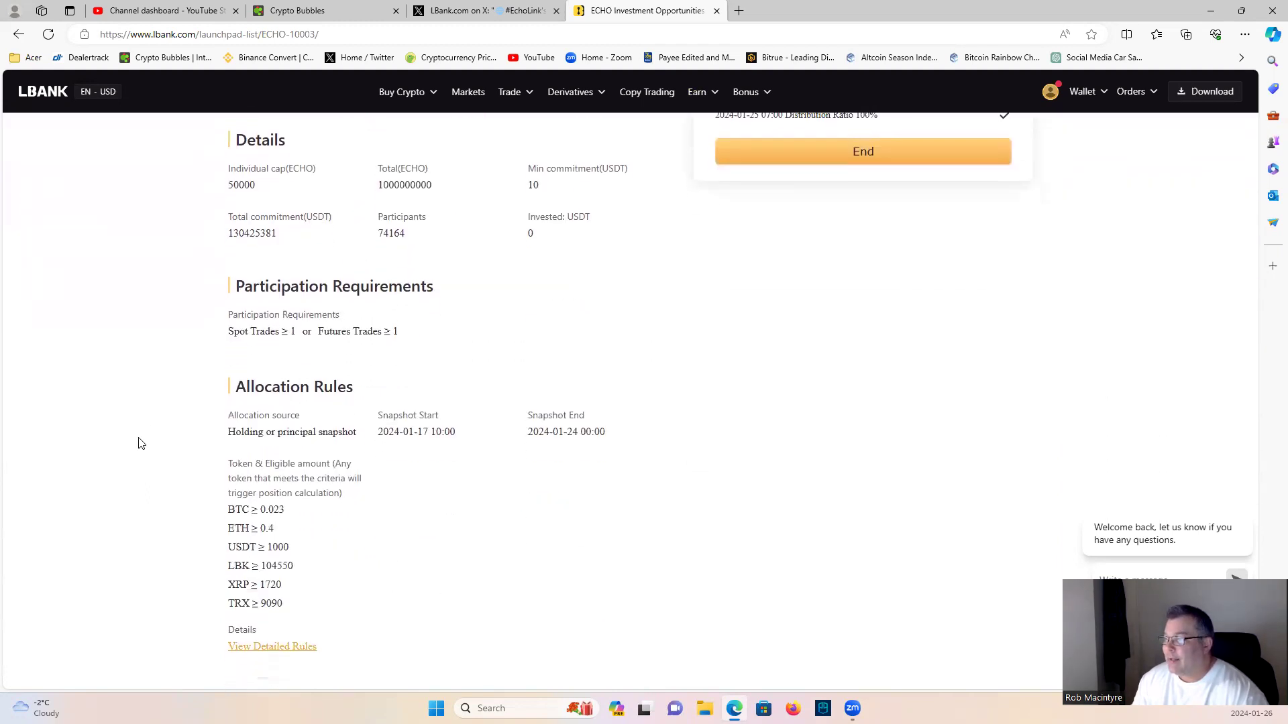
scroll(142, 439, down, 1)
scroll(139, 458, up, 1)
scroll(139, 459, up, 4)
scroll(603, 503, down, 1)
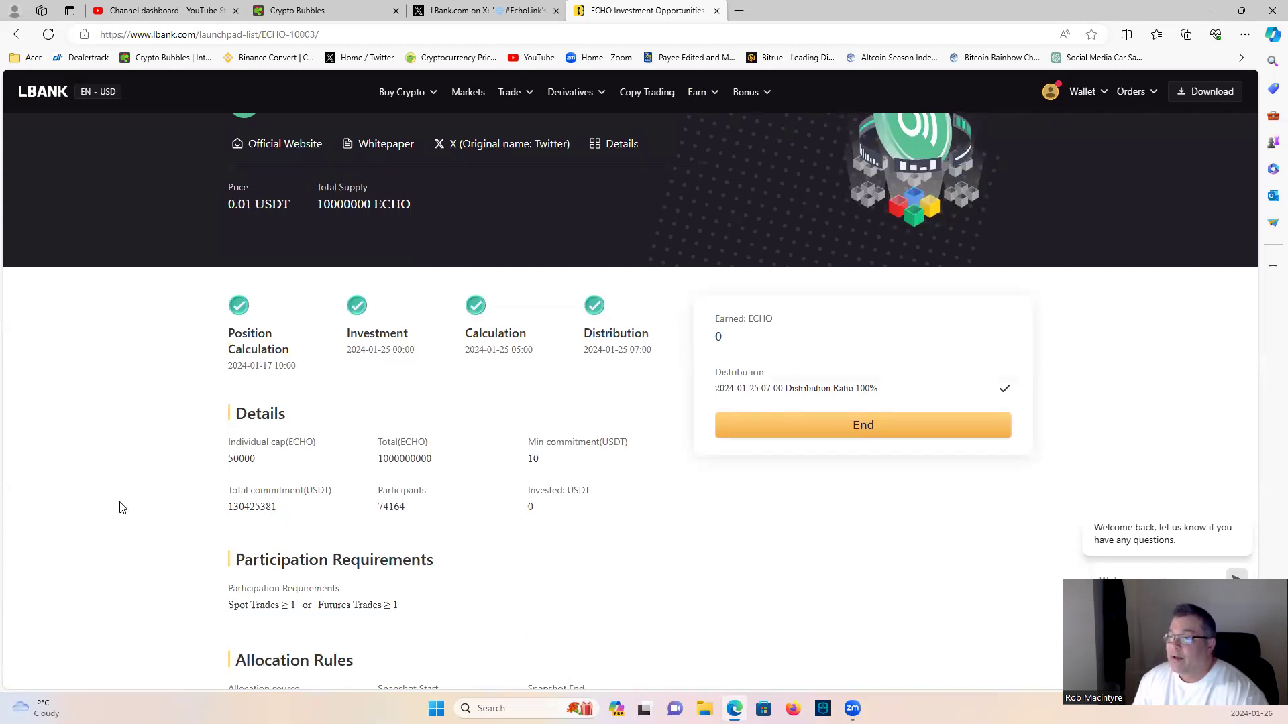
scroll(128, 472, down, 1)
scroll(128, 472, down, 1)
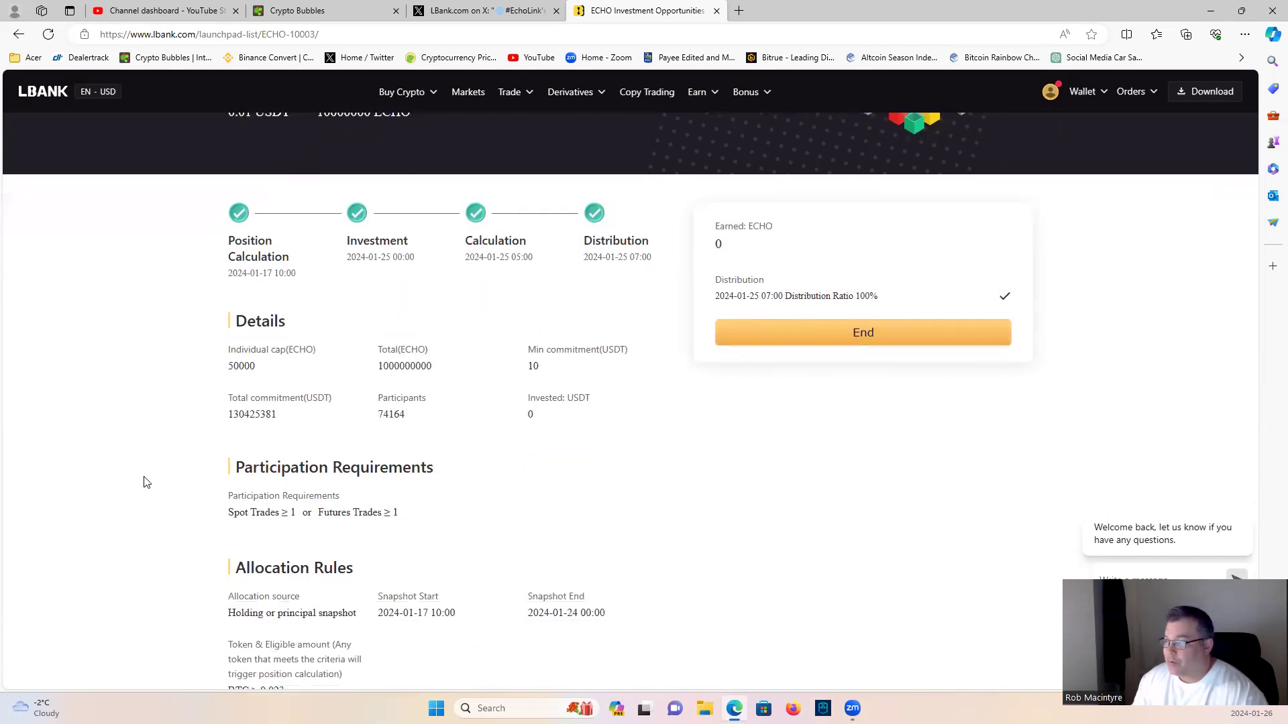
scroll(147, 466, down, 2)
scroll(147, 467, up, 5)
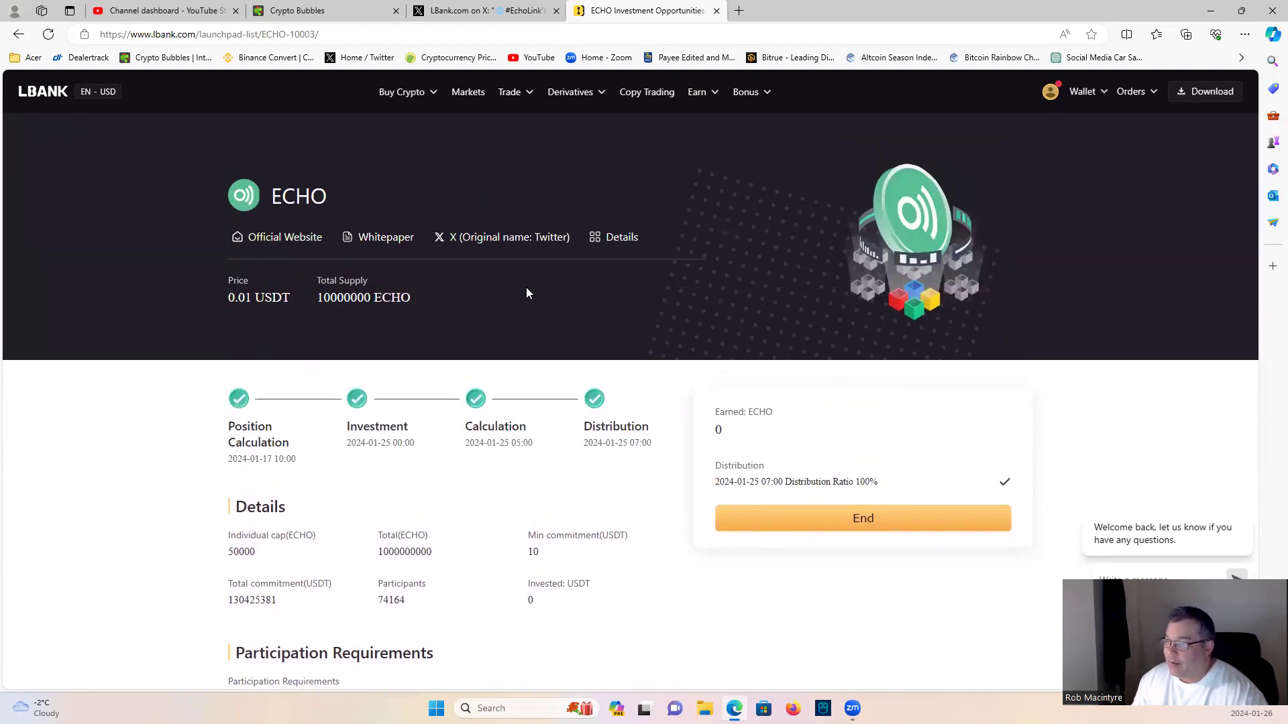
mouse_move(697, 92)
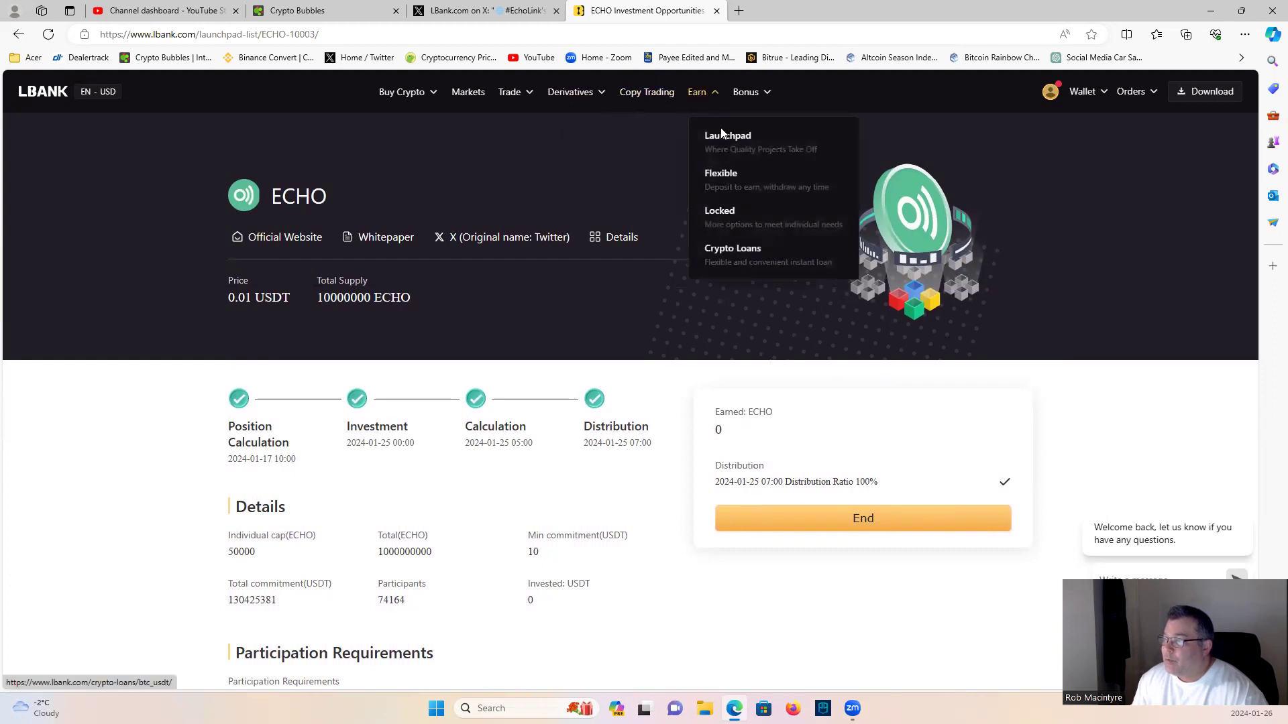
Go back to the Launchpad project list via Earn > Launchpad
click(720, 127)
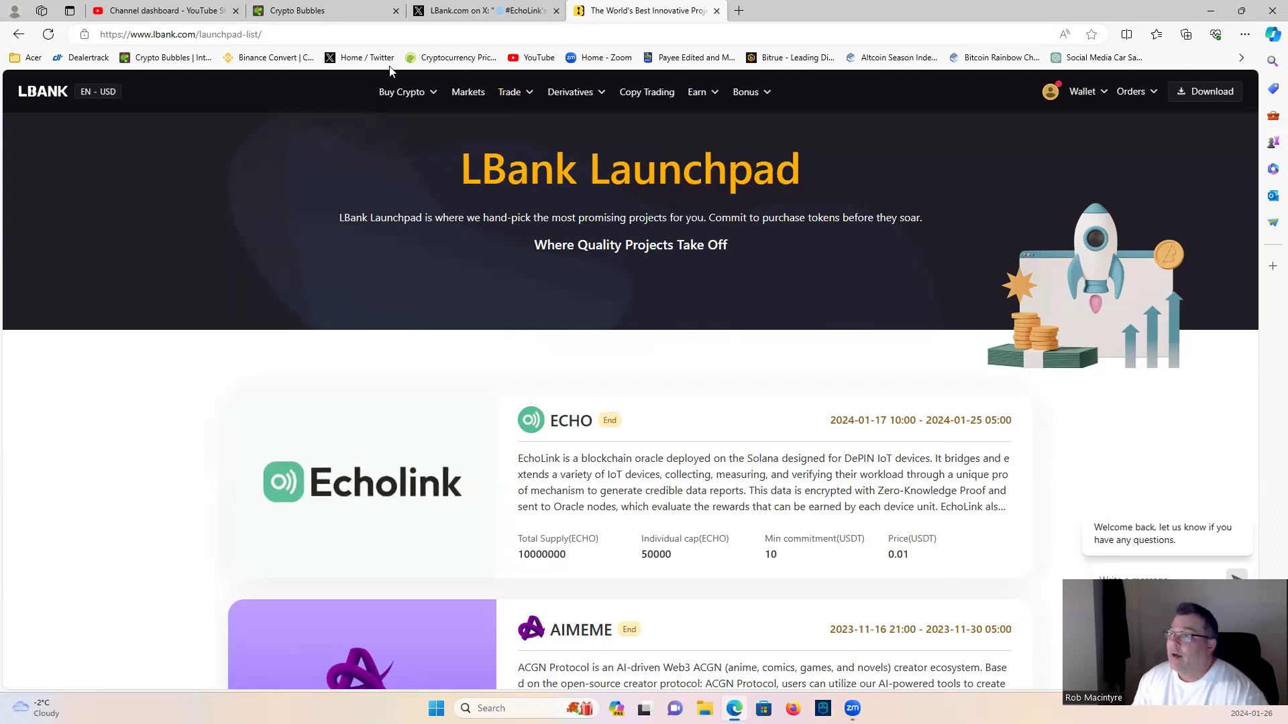
Switch to LBank's X post on EchoLink's 763% Launchpad surge
key(ctrl+shift+Tab)
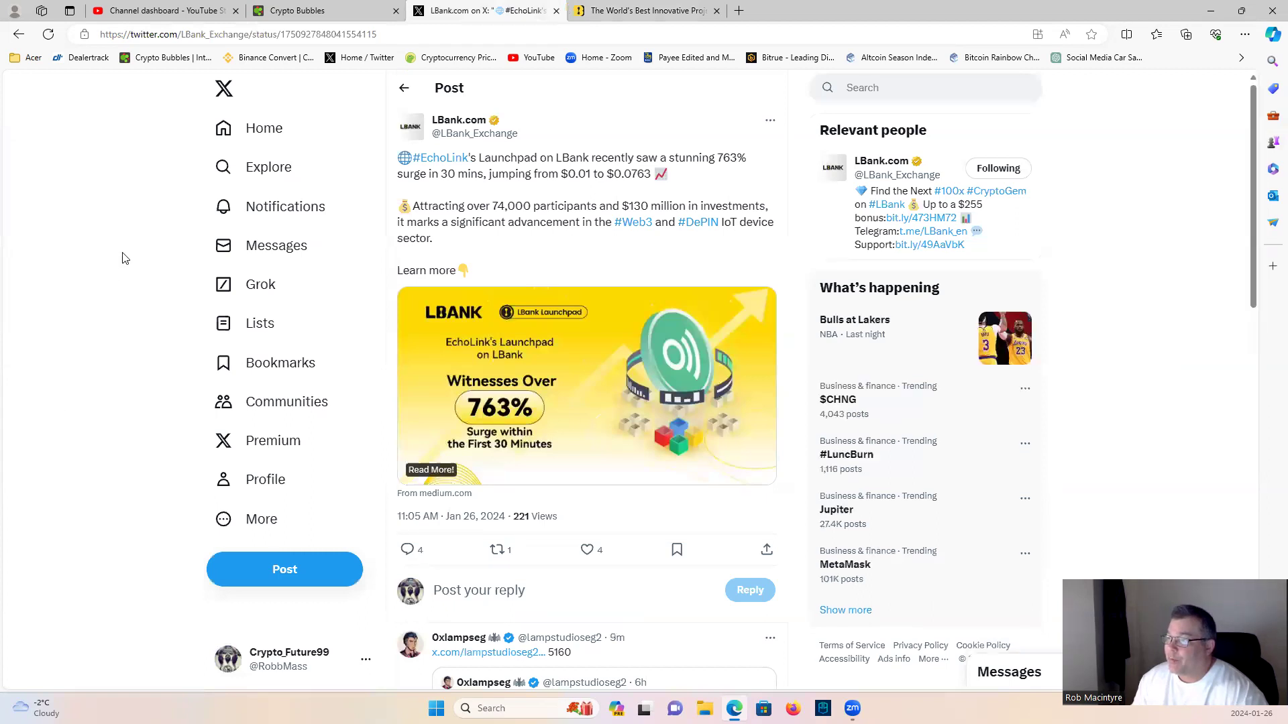
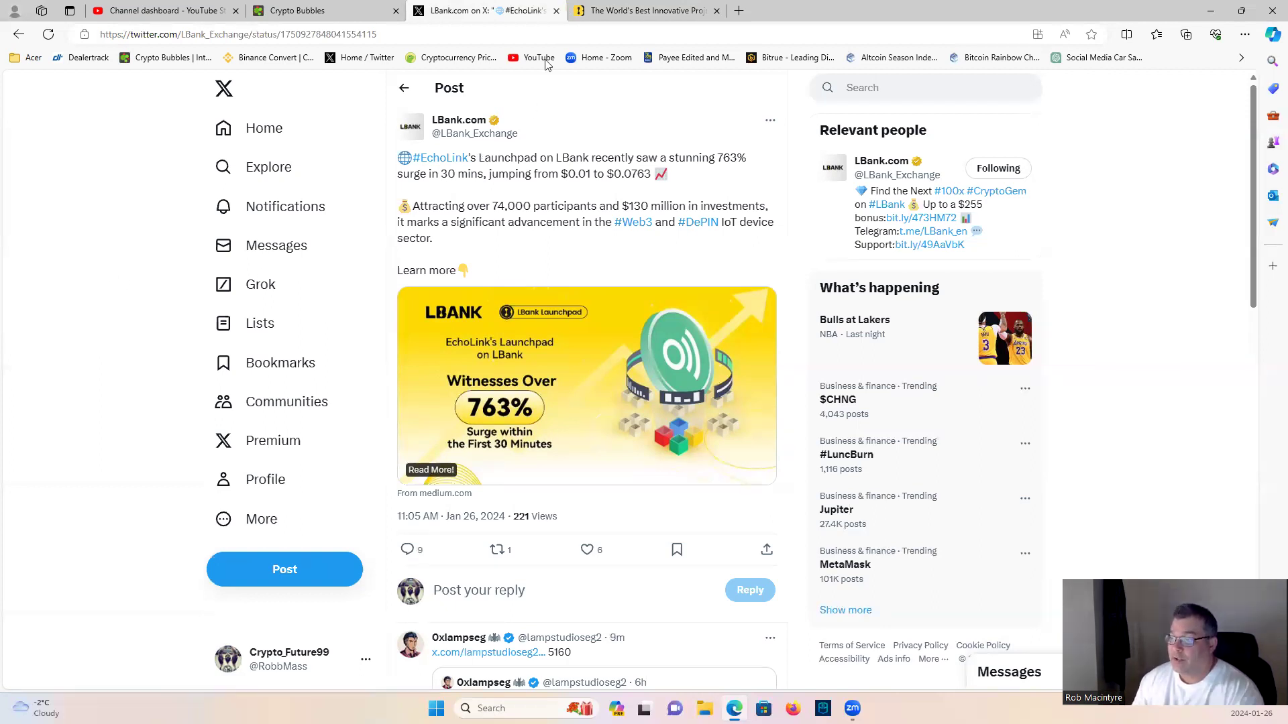
Switch from the X post to the adjacent LBank Launchpad project list tab
key(ctrl+Tab)
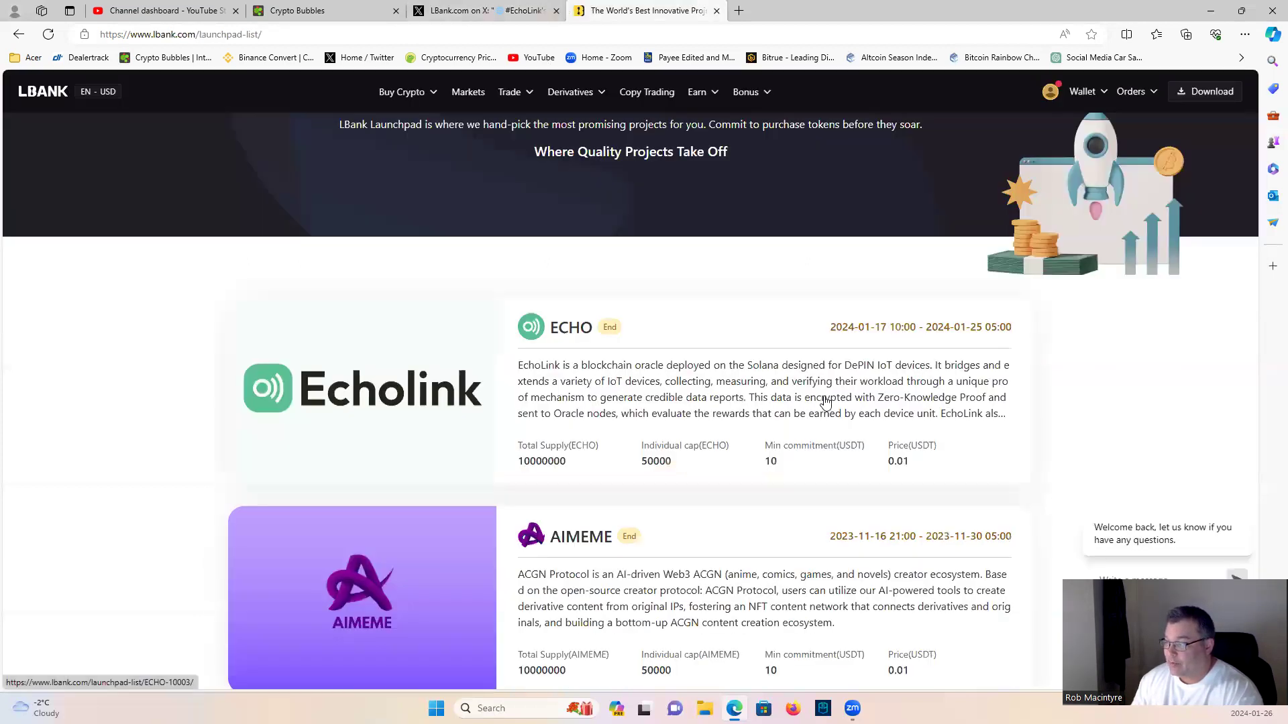
Open the ECHO (EchoLink) project's detail page from the Launchpad list
click(850, 385)
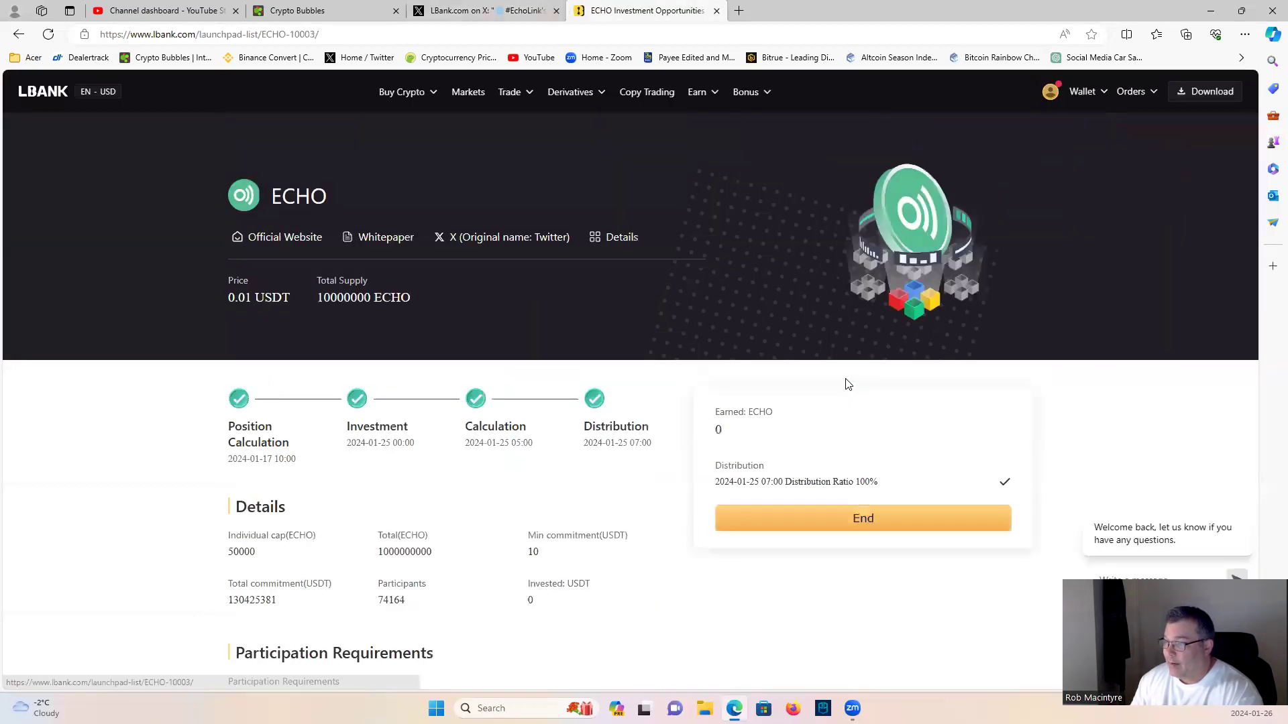
scroll(845, 382, down, 10)
scroll(604, 382, down, 3)
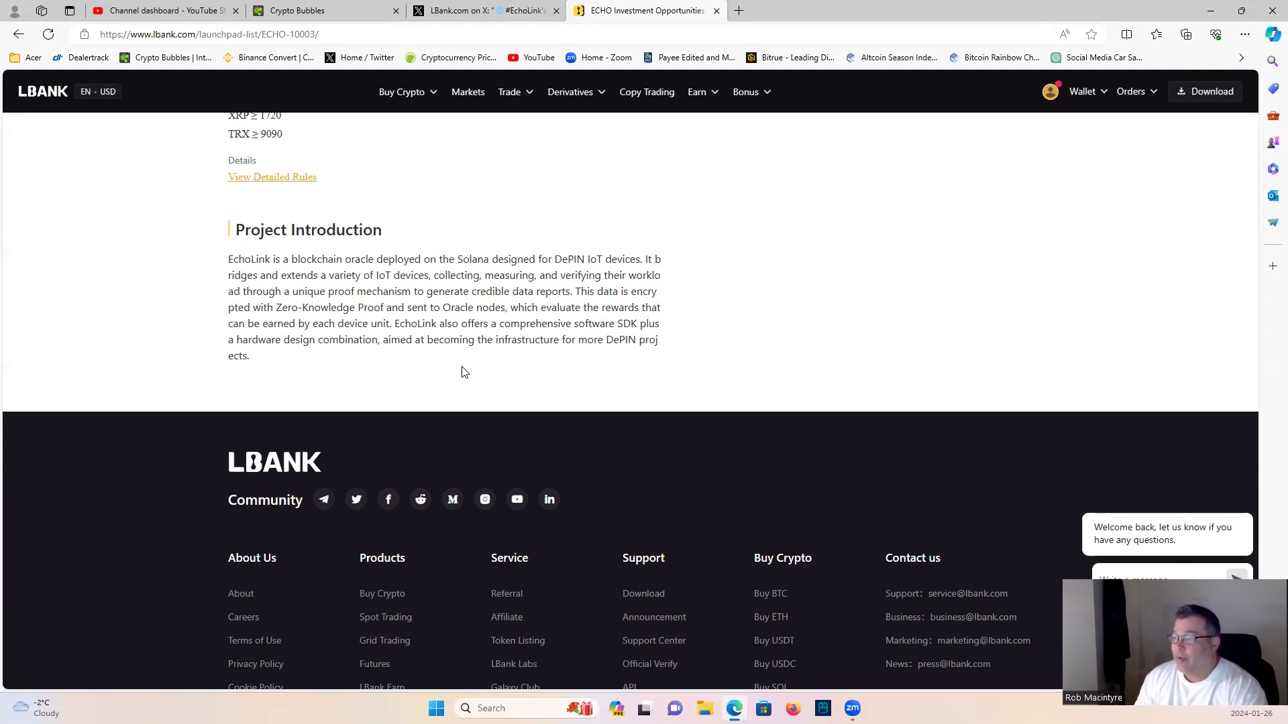
scroll(463, 372, up, 5)
scroll(745, 402, up, 5)
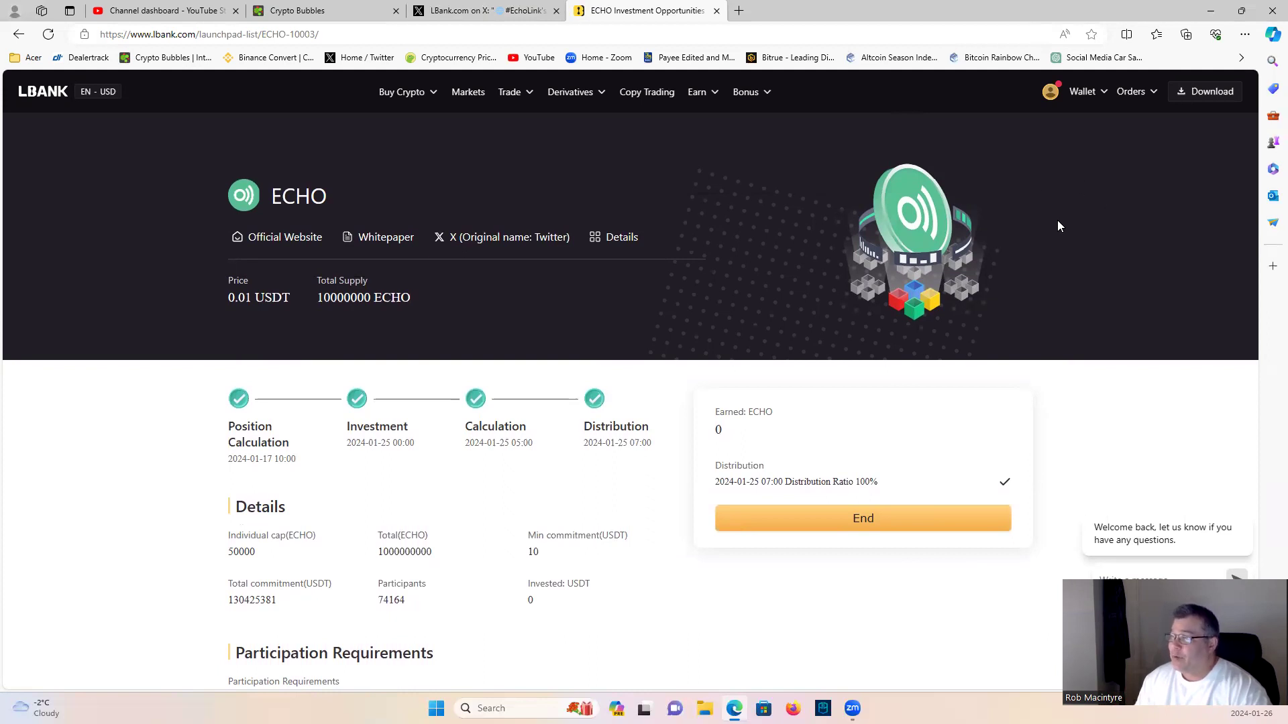
scroll(1059, 262, down, 4)
scroll(1097, 302, up, 4)
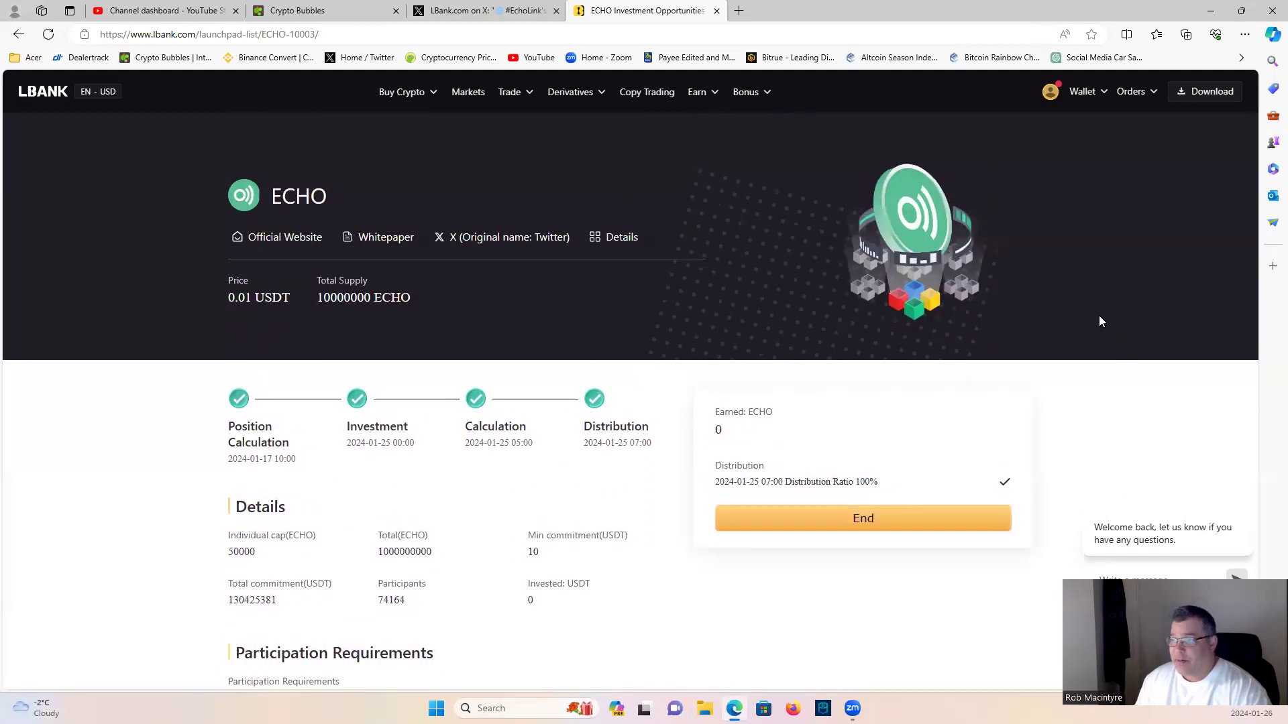